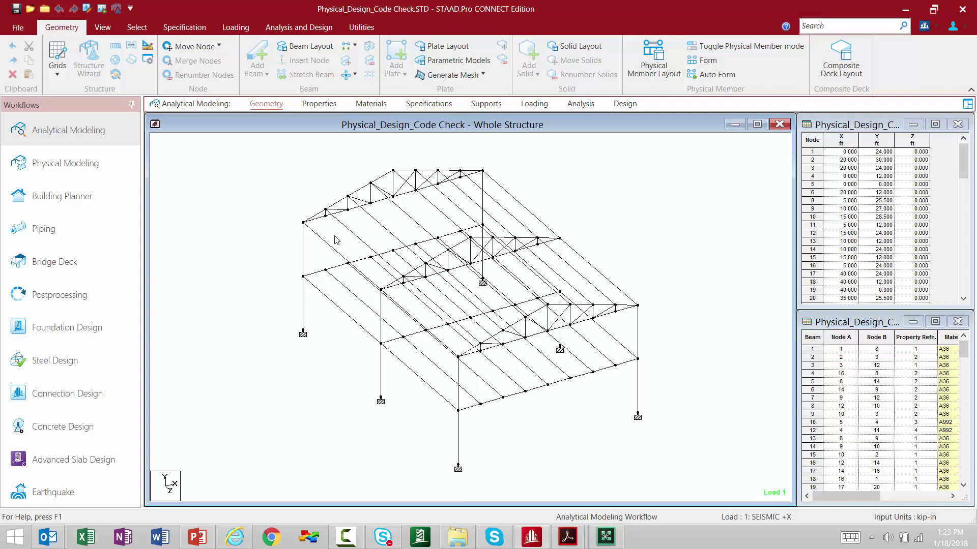
# - Examine the model's load definitions, including the reference loads and the IBC 2012 seismic definition
pyautogui.click(527, 107)
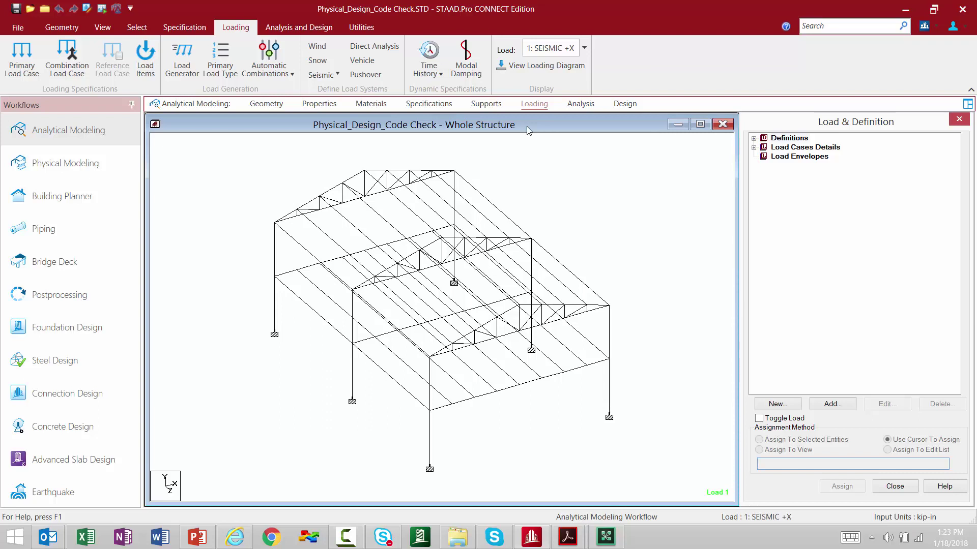
pyautogui.click(753, 138)
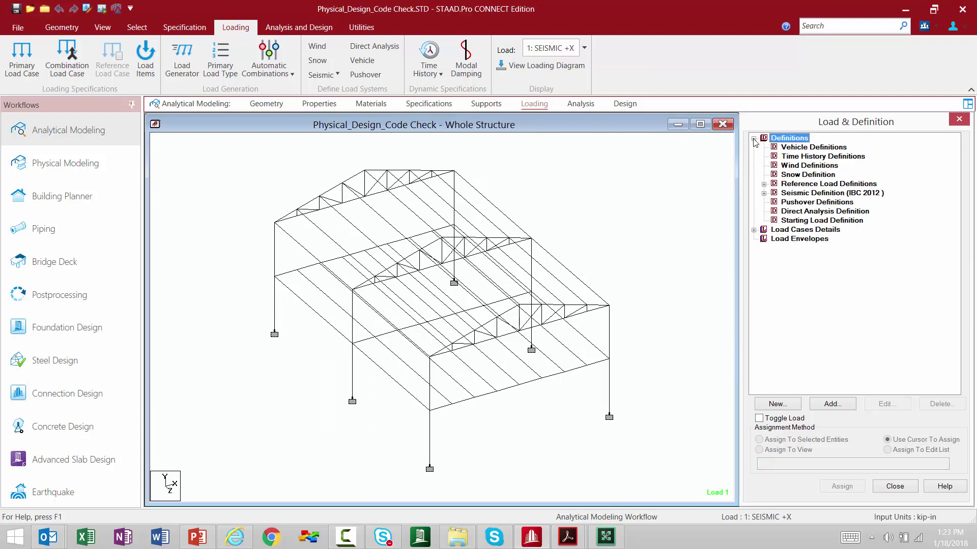
pyautogui.click(754, 230)
pyautogui.scroll(4, 758, 218)
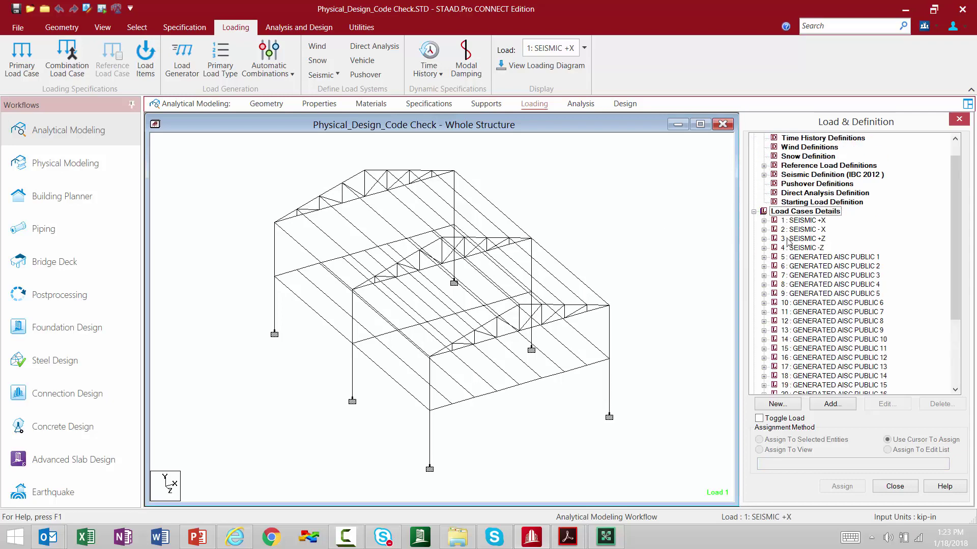
pyautogui.click(763, 184)
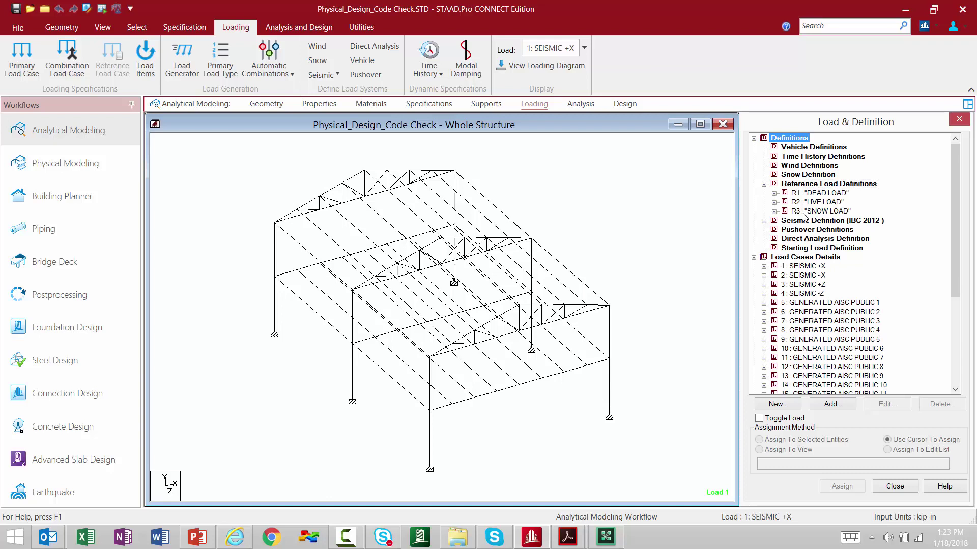
pyautogui.click(764, 221)
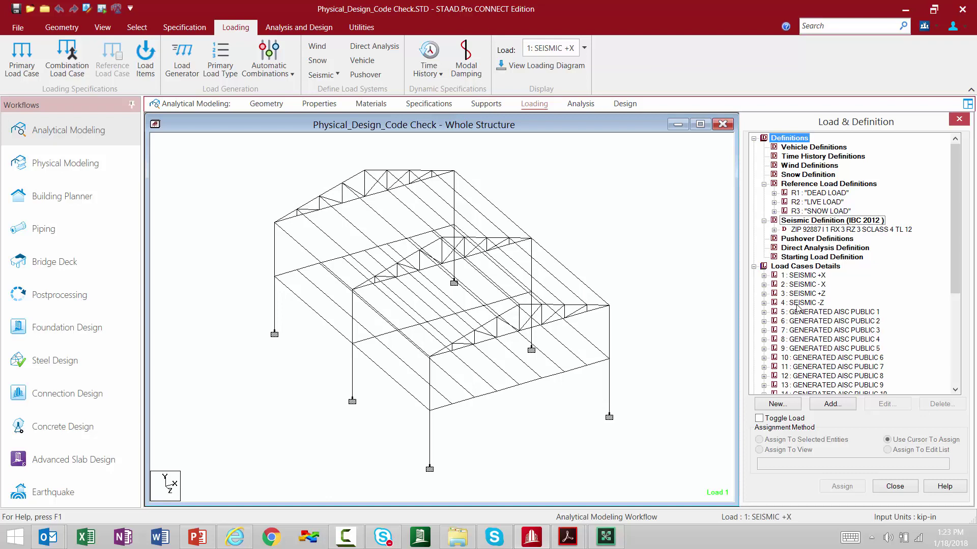
# - Review the load case list from the seismic cases through the generated AISC PUBLIC cases
pyautogui.click(799, 267)
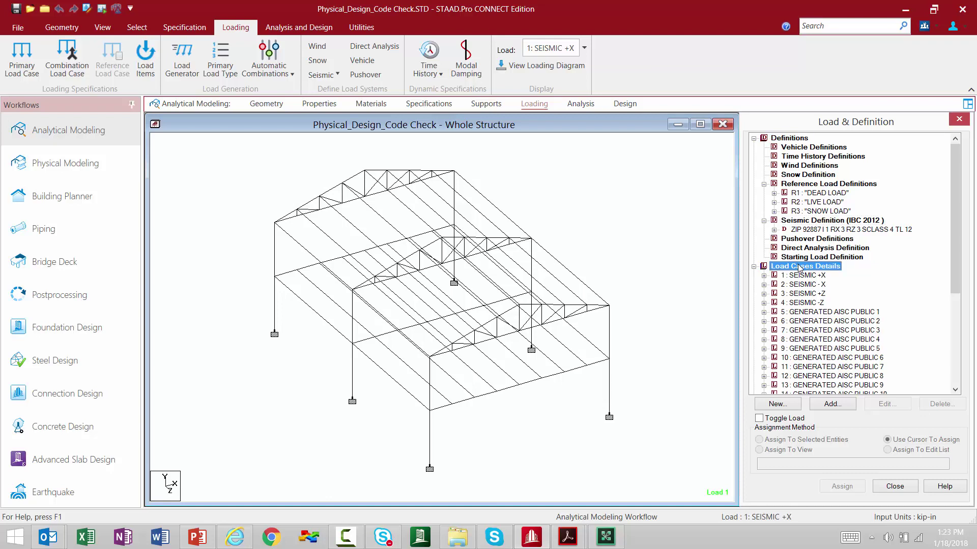
pyautogui.click(820, 313)
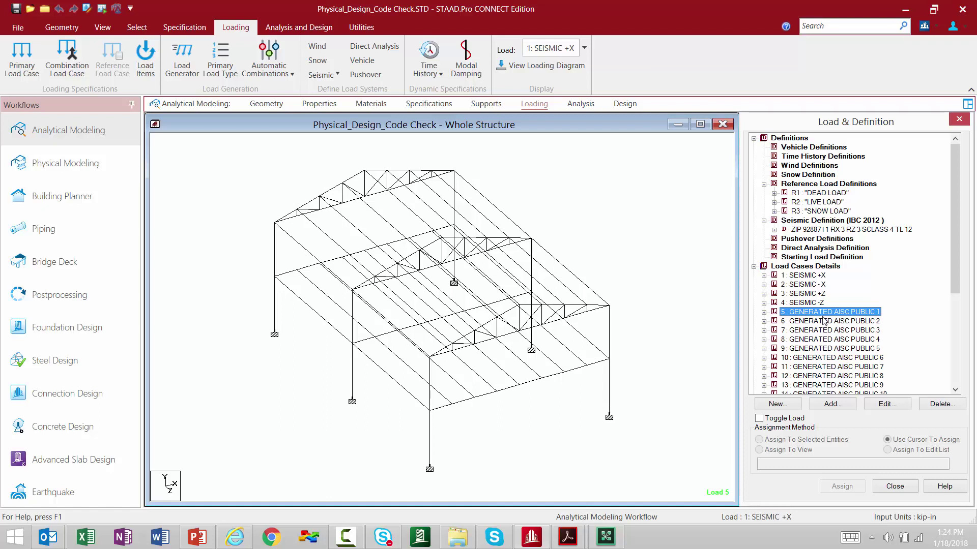
pyautogui.scroll(-6, 824, 321)
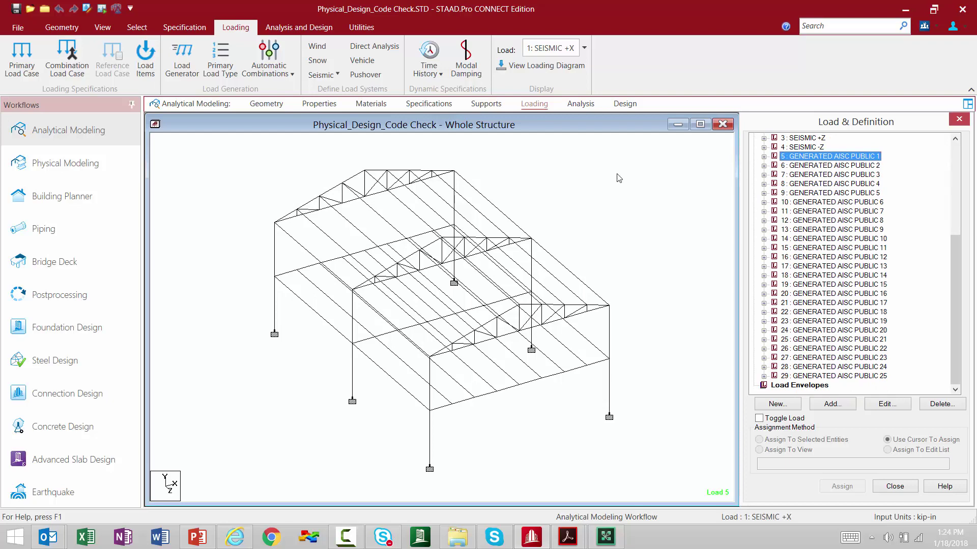
# - Review the analysis commands and steel design parameters, checking the members assigned to FYLD 50 and the CHECK CODE command
pyautogui.click(581, 105)
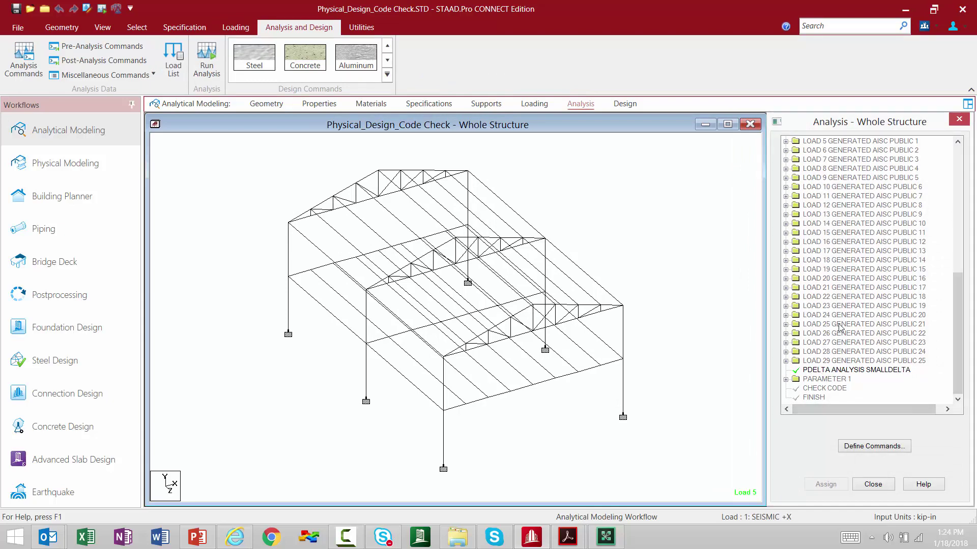
pyautogui.click(629, 106)
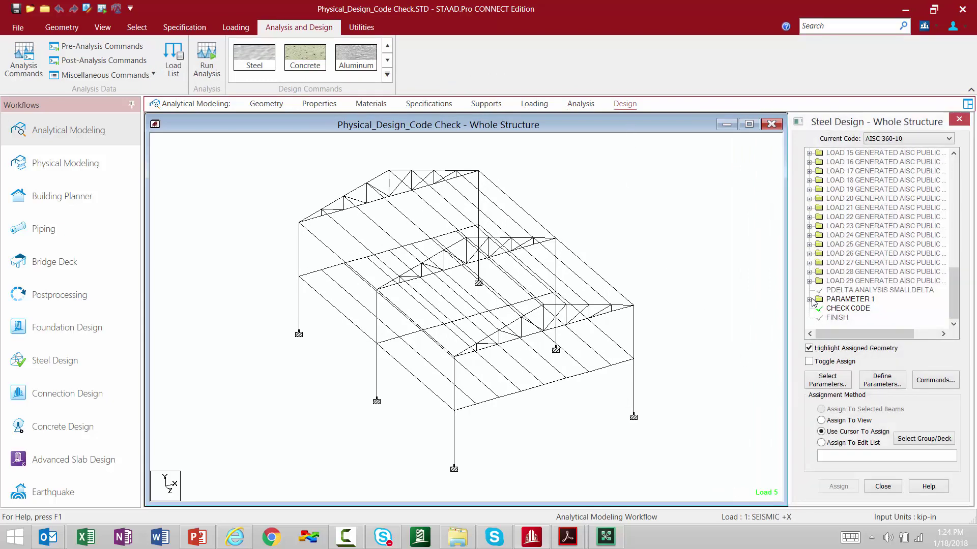
pyautogui.click(810, 299)
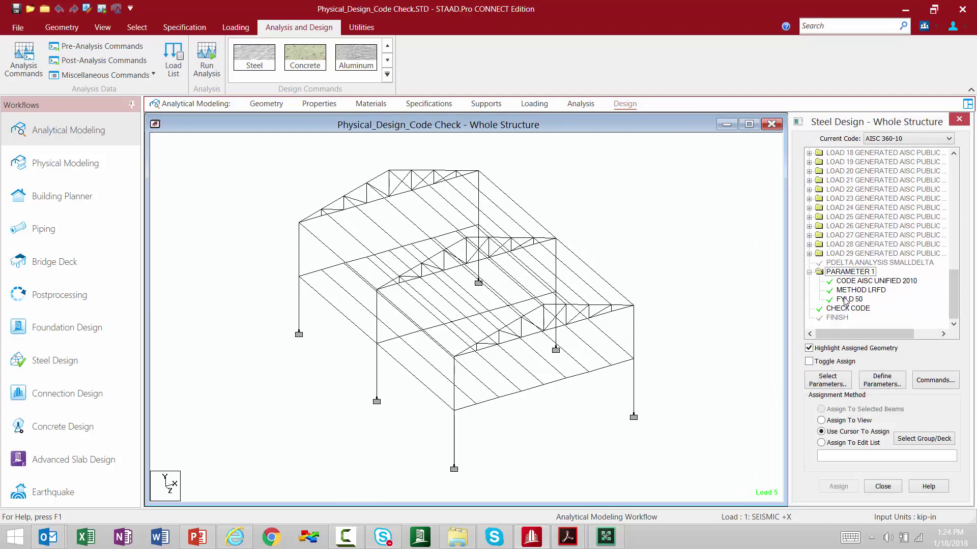
pyautogui.click(845, 300)
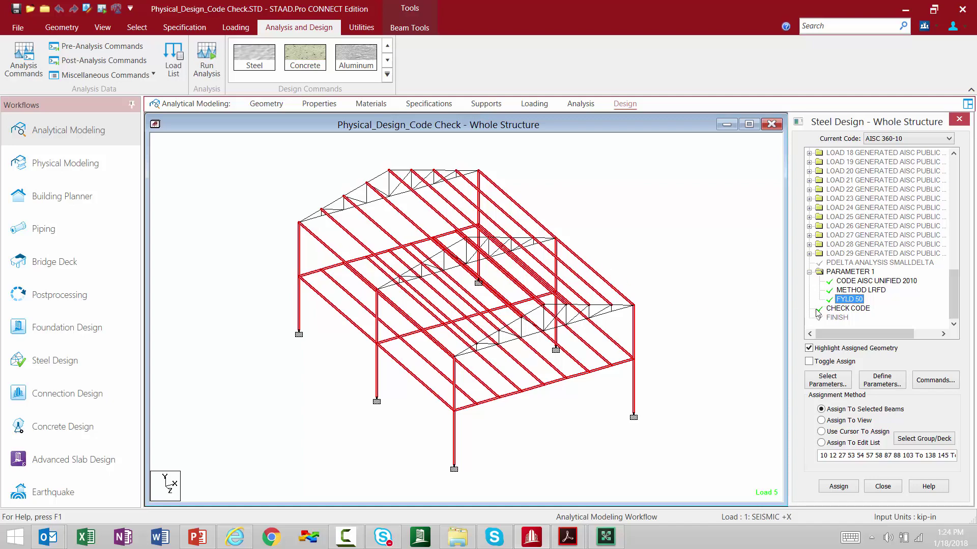
pyautogui.click(856, 309)
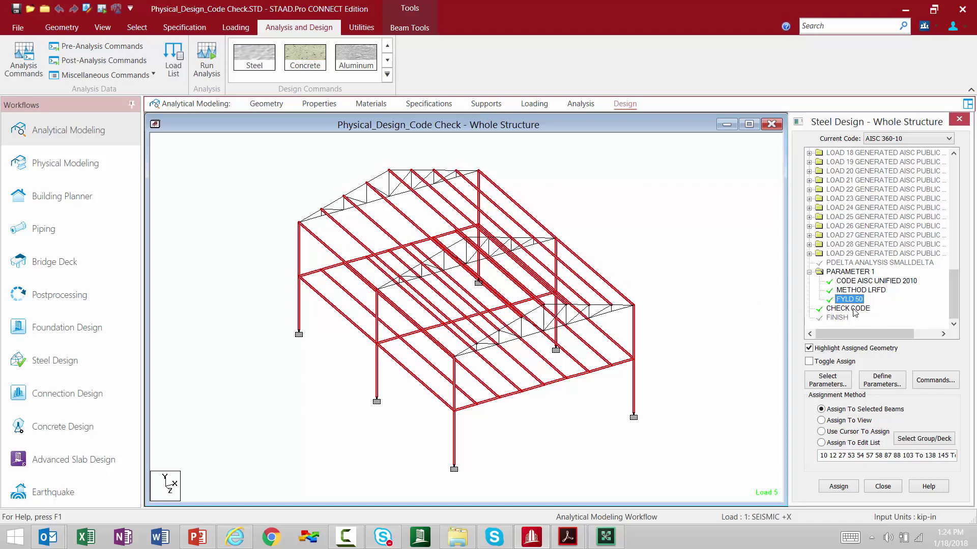
pyautogui.click(672, 235)
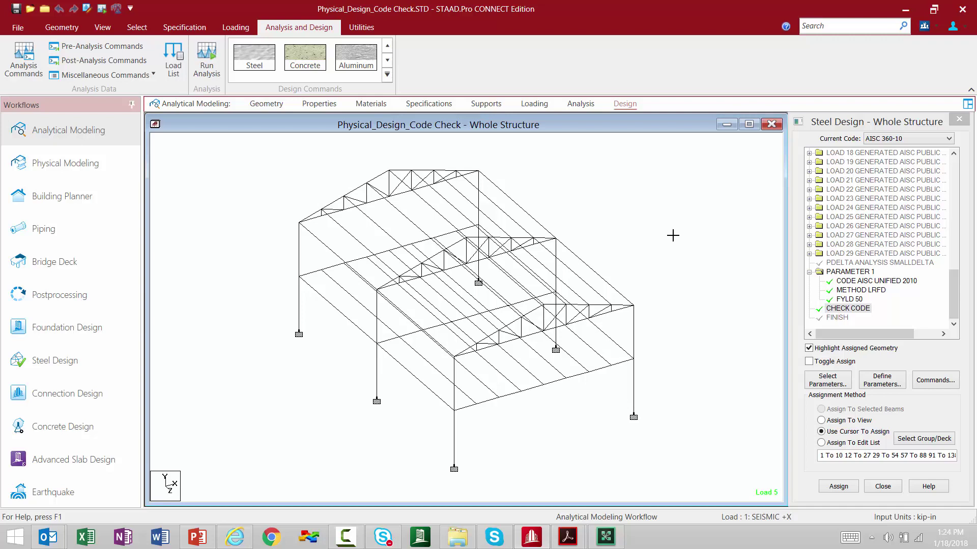
# - Run the analysis and open the postprocessing results with all load cases selected
pyautogui.click(207, 64)
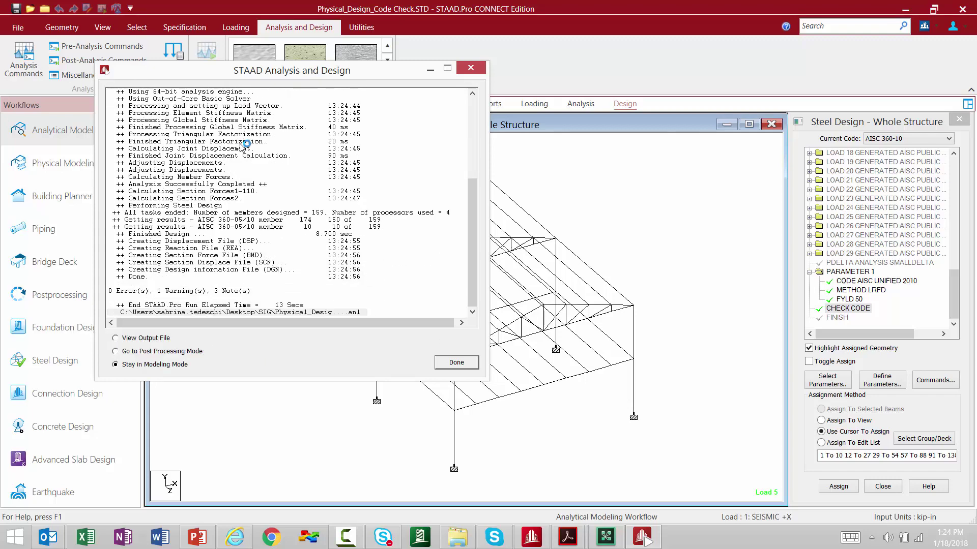
pyautogui.click(125, 352)
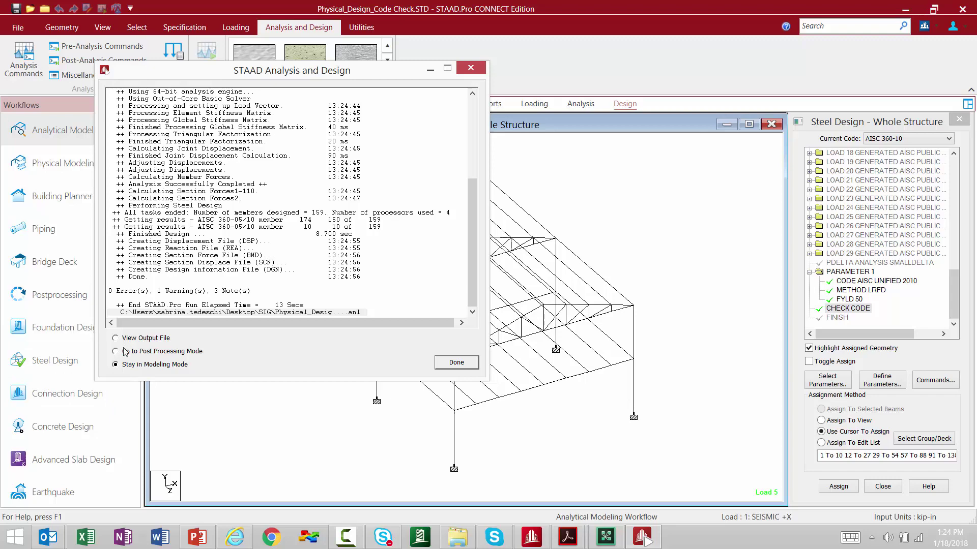
pyautogui.click(456, 365)
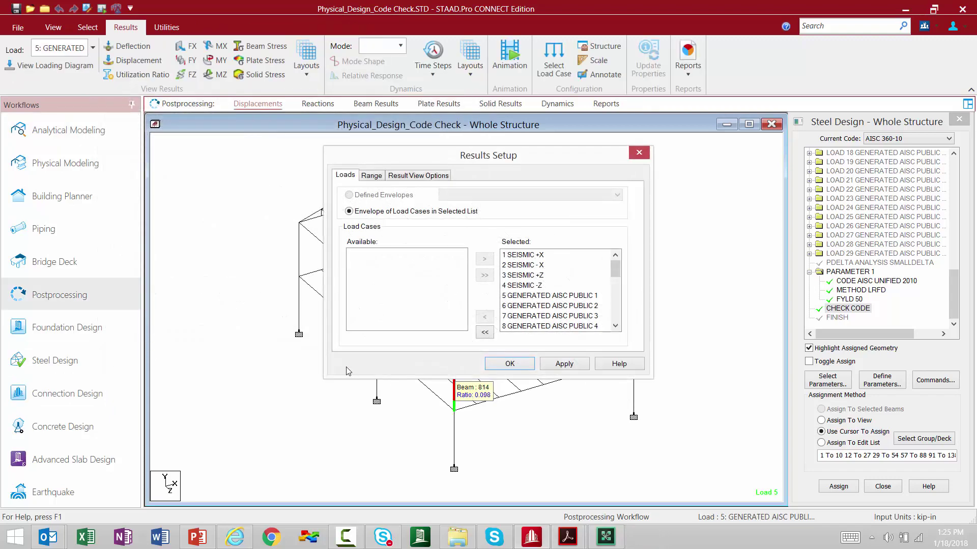
pyautogui.click(511, 364)
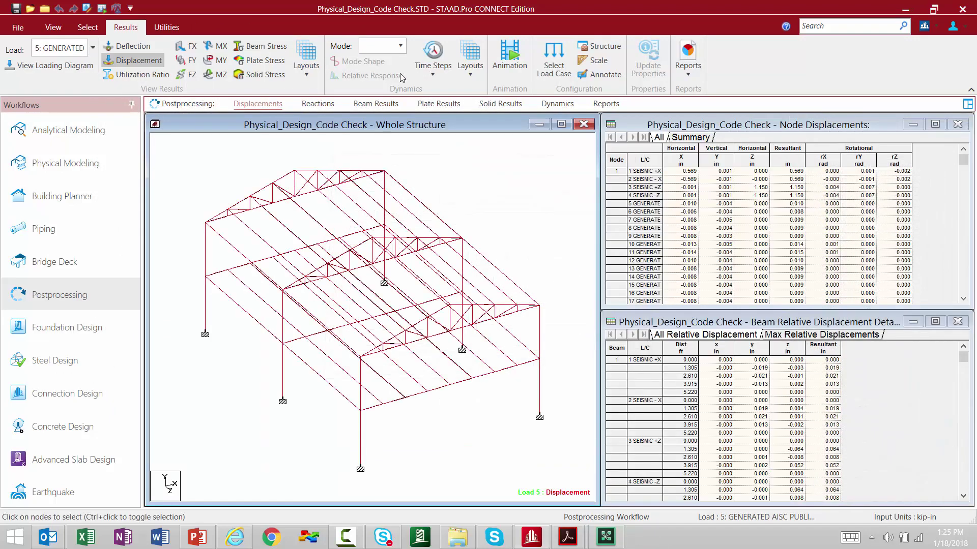
# - Display the Utilization beam results layout to examine the members' design ratios on the structure
pyautogui.click(314, 74)
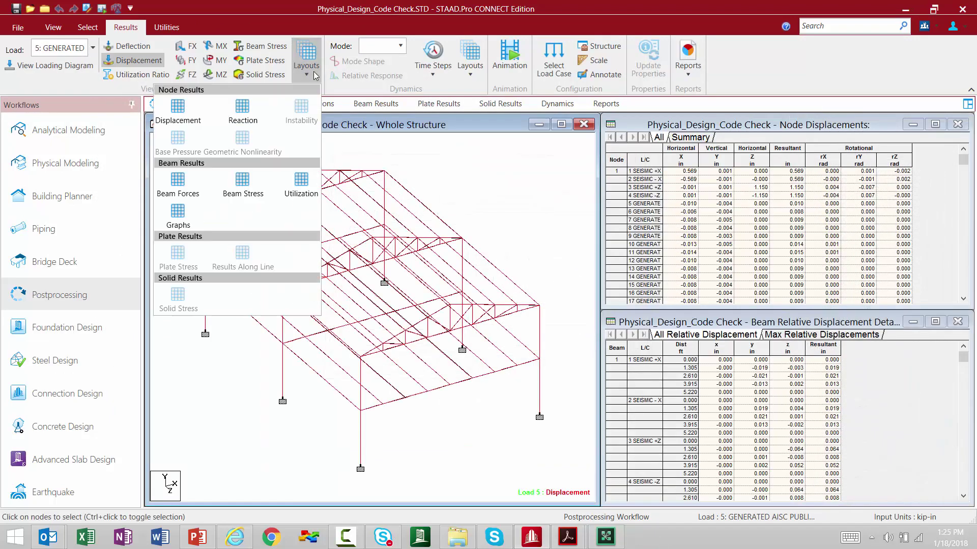
pyautogui.click(298, 187)
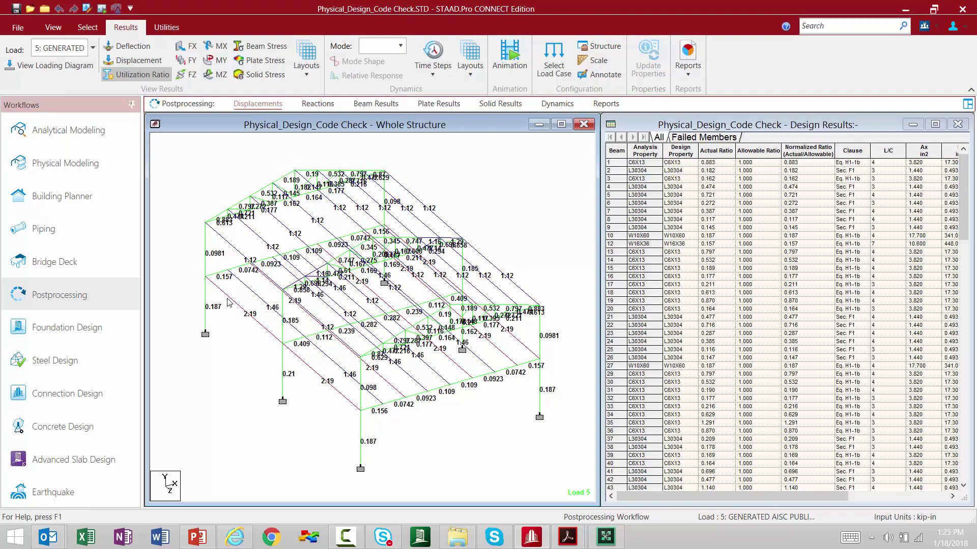
pyautogui.moveTo(227, 302)
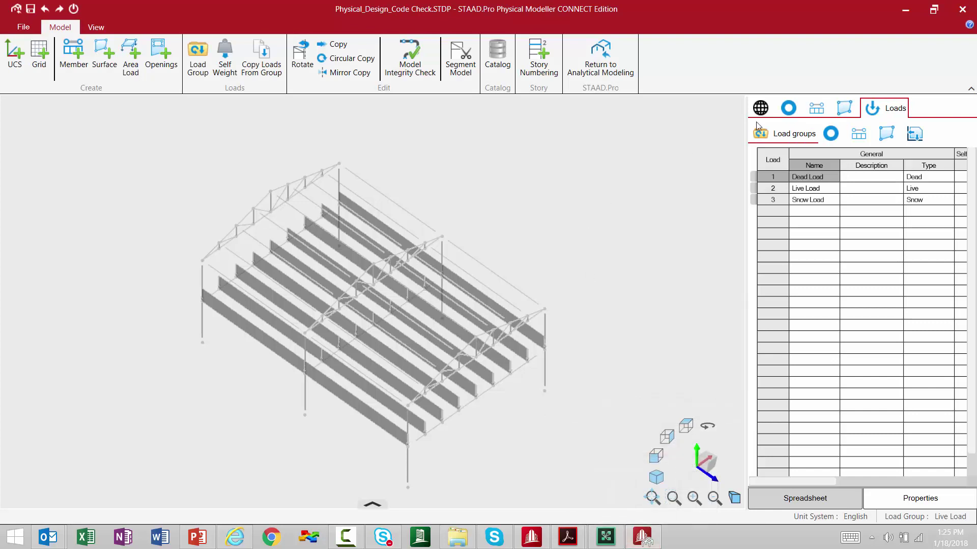
# - Review the member section assignments in the physical model, including the 30 ft W8X24 beam, and close the Physical Modeller
pyautogui.click(816, 108)
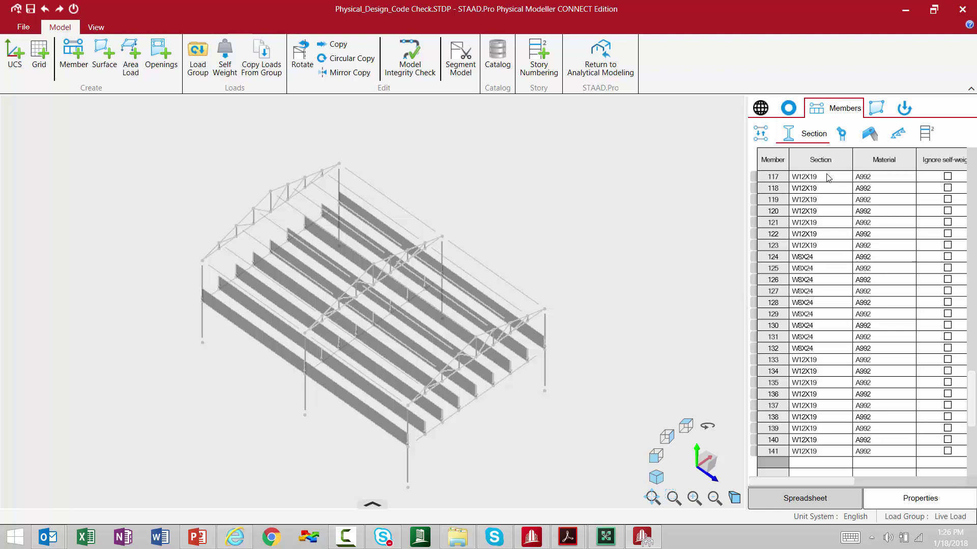
pyautogui.click(393, 202)
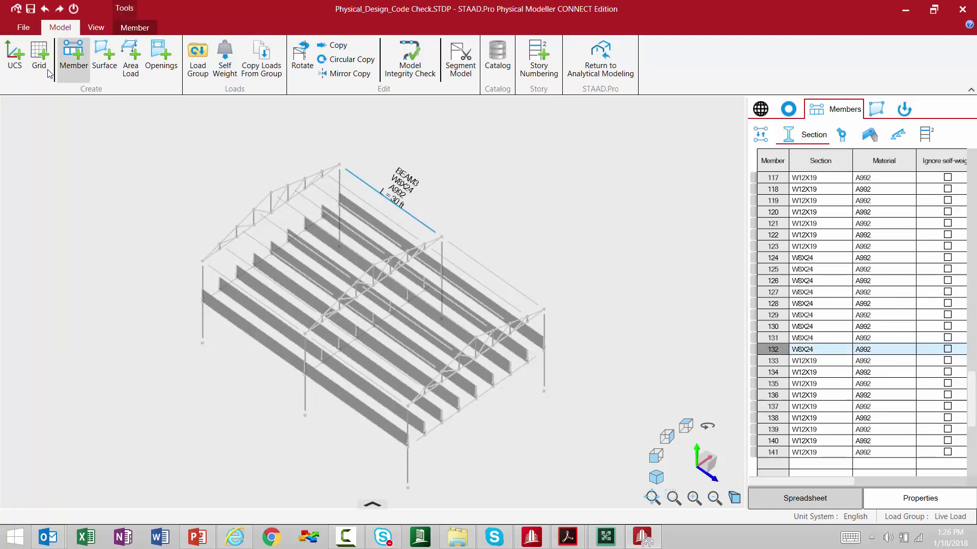
pyautogui.click(133, 28)
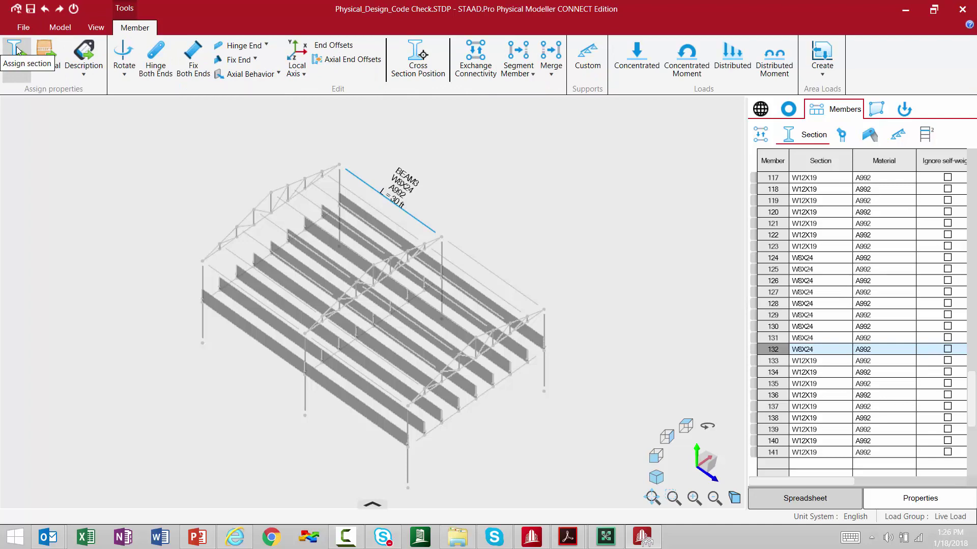
pyautogui.click(537, 542)
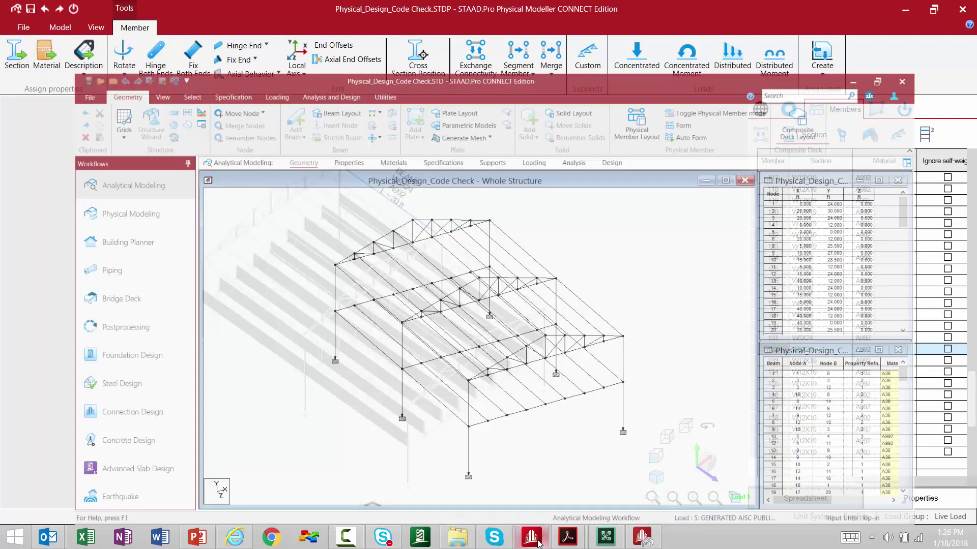
pyautogui.click(538, 542)
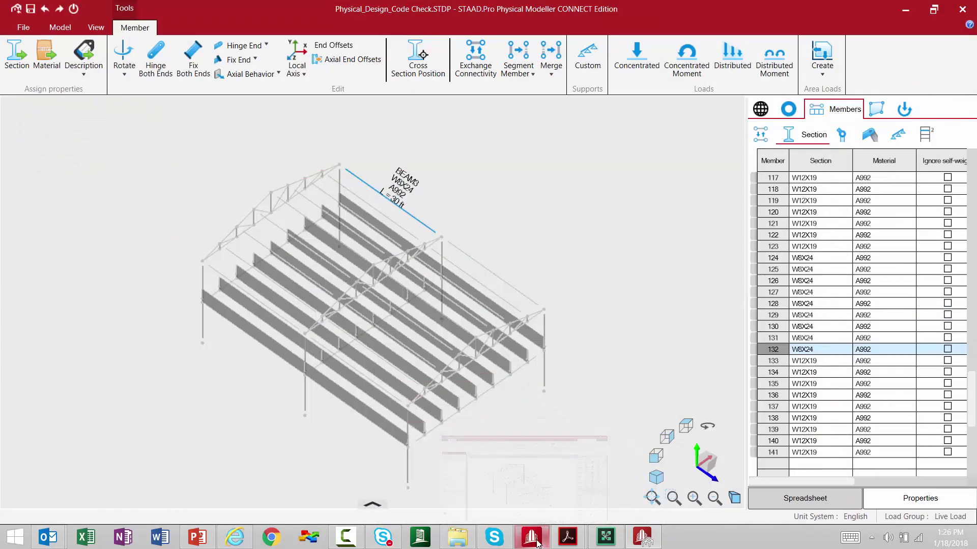
pyautogui.click(229, 146)
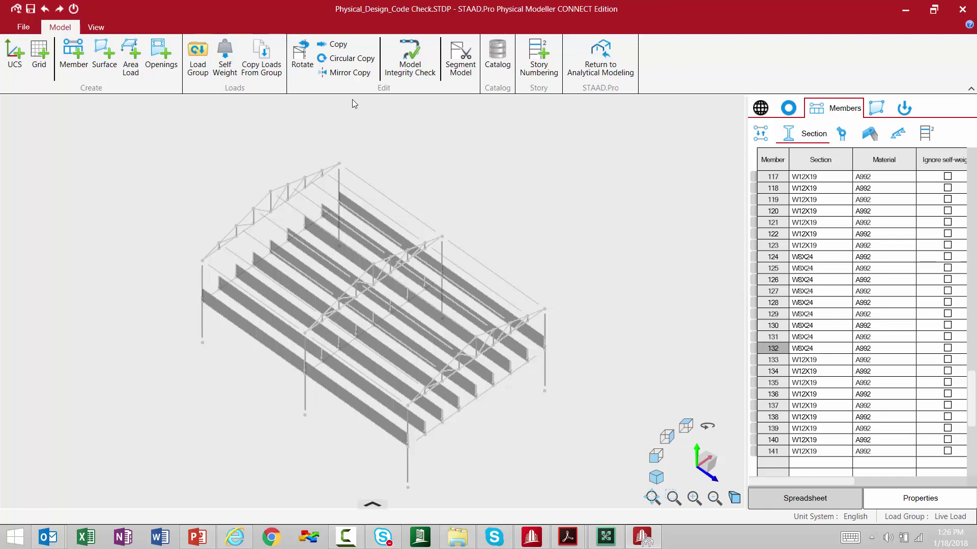
pyautogui.click(795, 179)
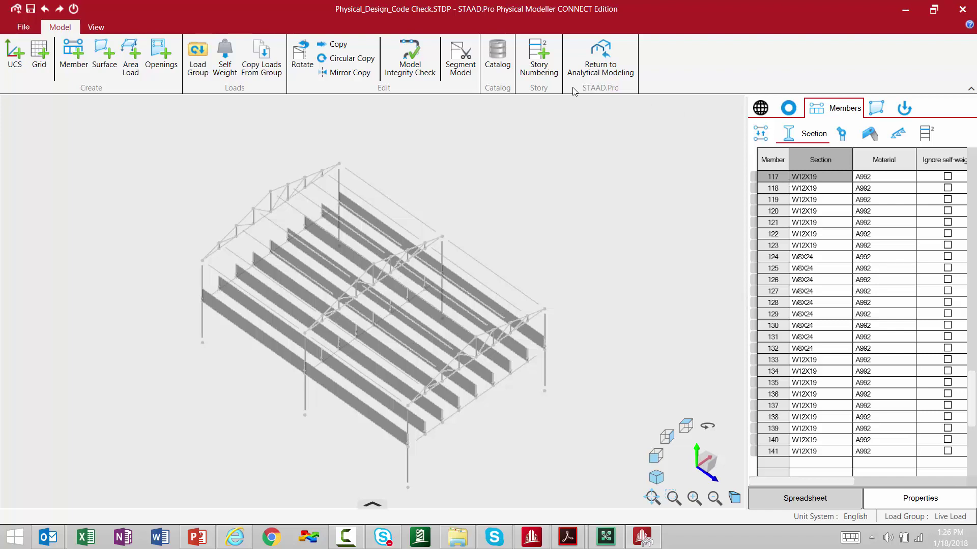
pyautogui.click(958, 16)
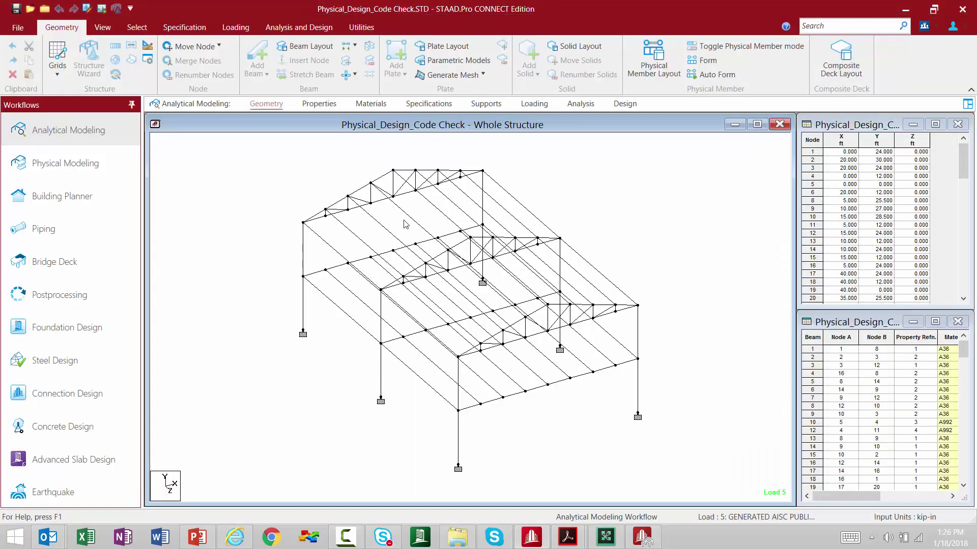
# - Open the Physical_Design_Done model without assigning a project or entering the Physical Modeling workflow
pyautogui.click(30, 9)
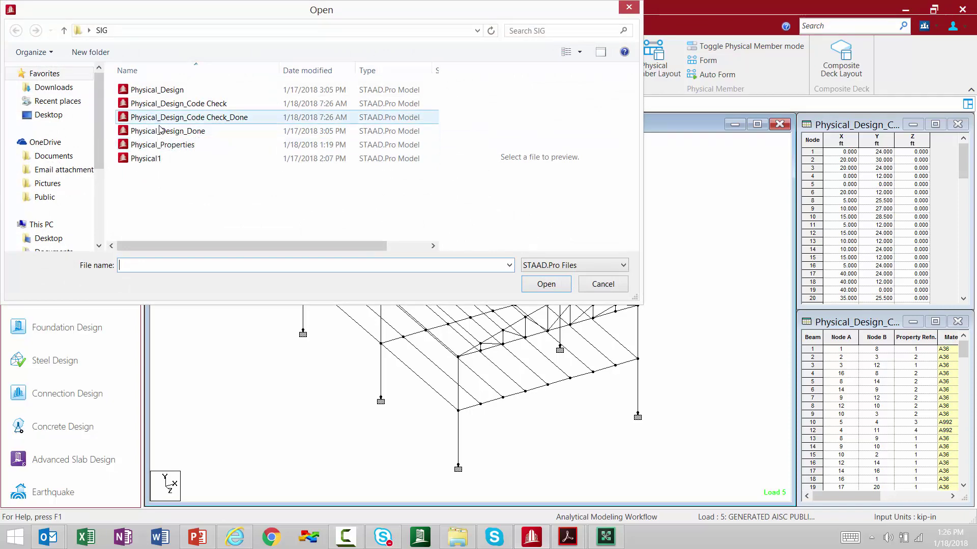
pyautogui.click(161, 131)
pyautogui.click(545, 284)
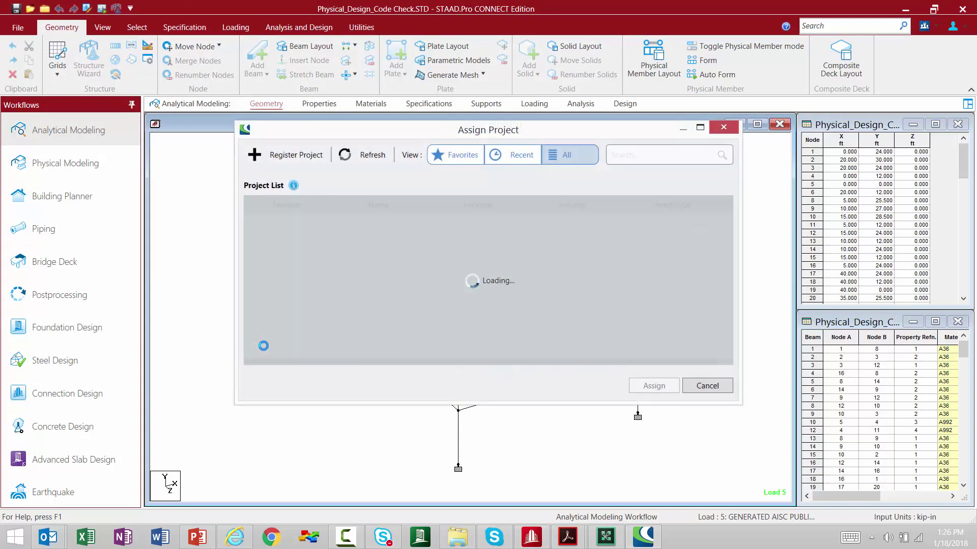
pyautogui.click(703, 387)
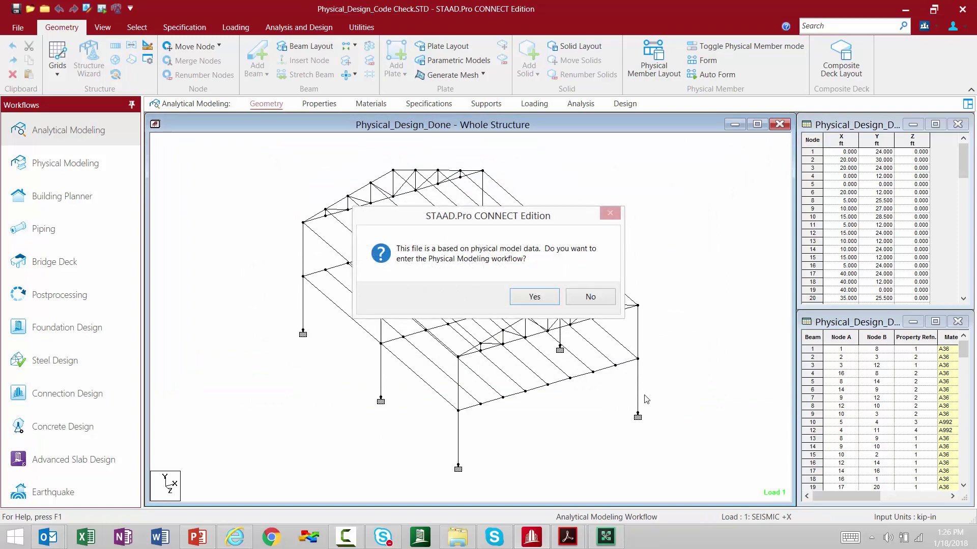
pyautogui.click(572, 302)
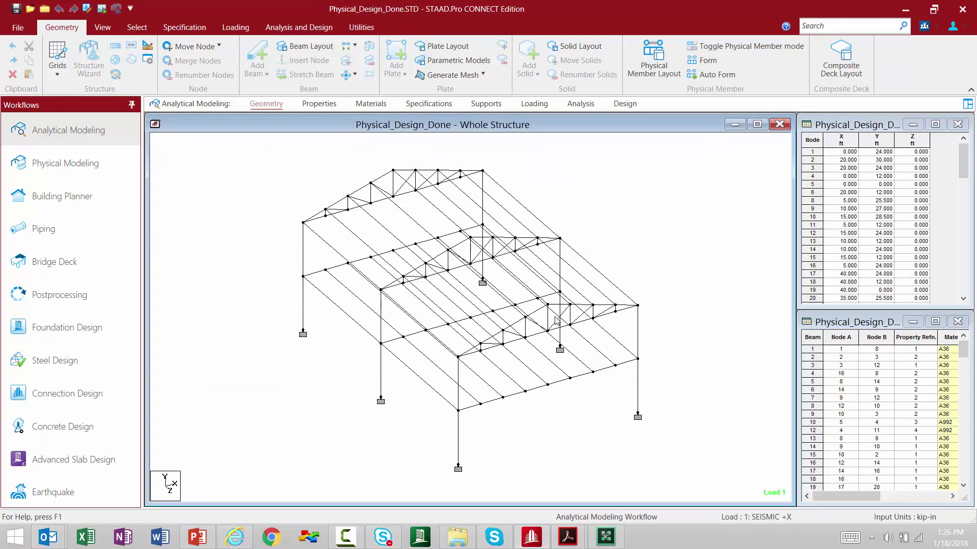
# - Open the steel design commands for the whole structure and select the lower segment of the rear corner column to inspect its extent
pyautogui.click(621, 104)
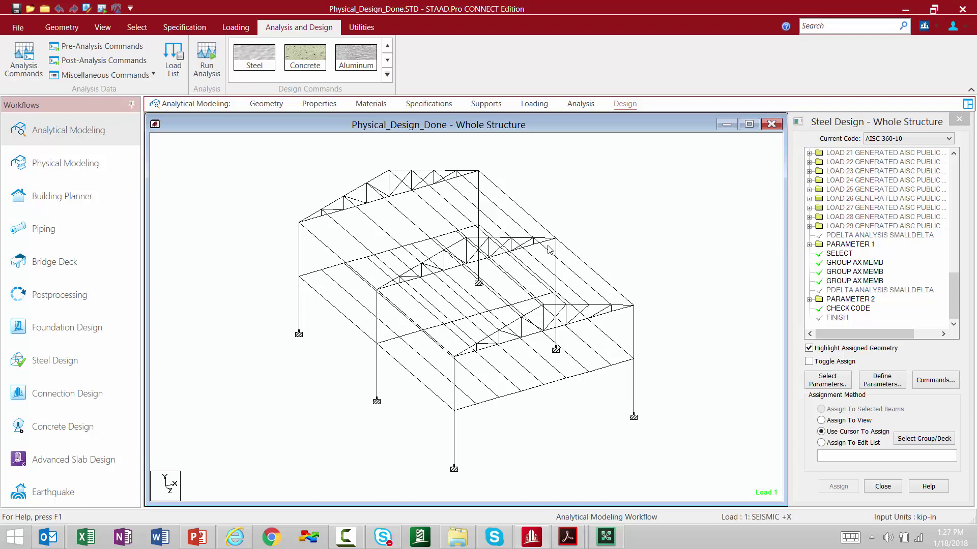
pyautogui.click(299, 277)
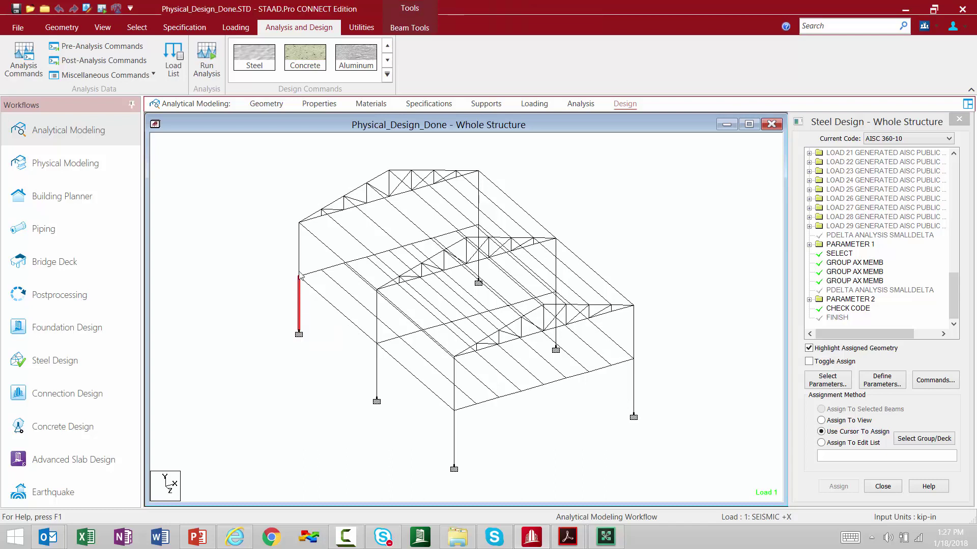
pyautogui.moveTo(298, 335)
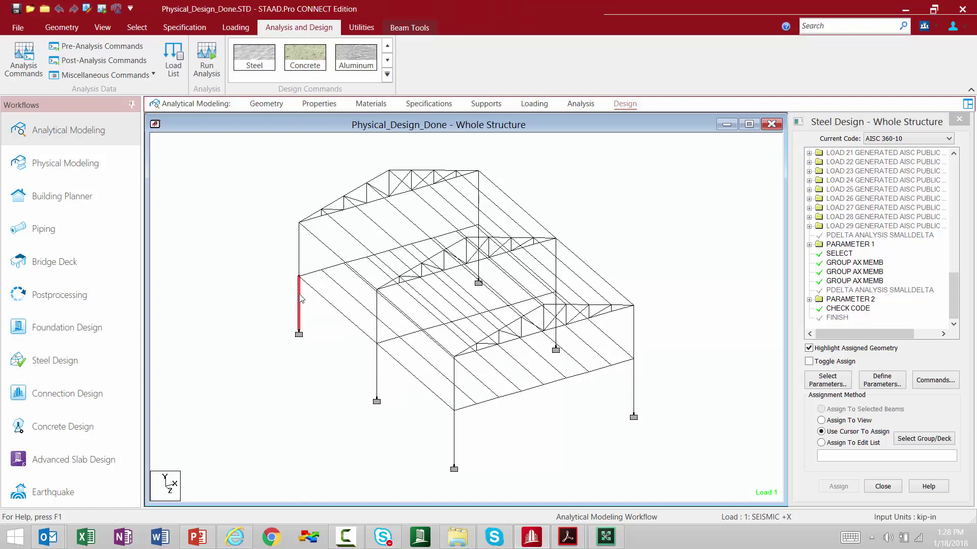
pyautogui.moveTo(301, 298)
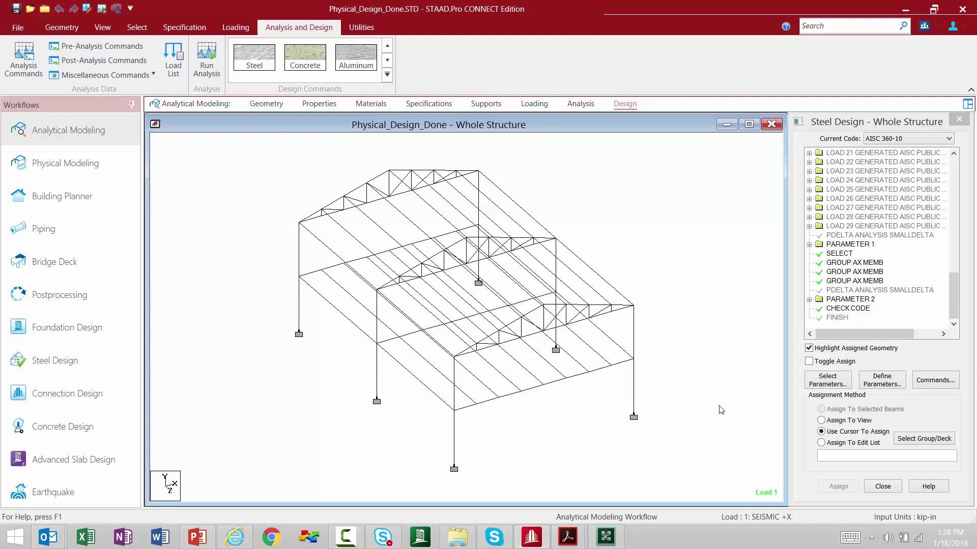
# - Highlight the members assigned to each of the three GROUP AX MEMB commands in turn, and clear the selection after inspecting them
pyautogui.click(849, 263)
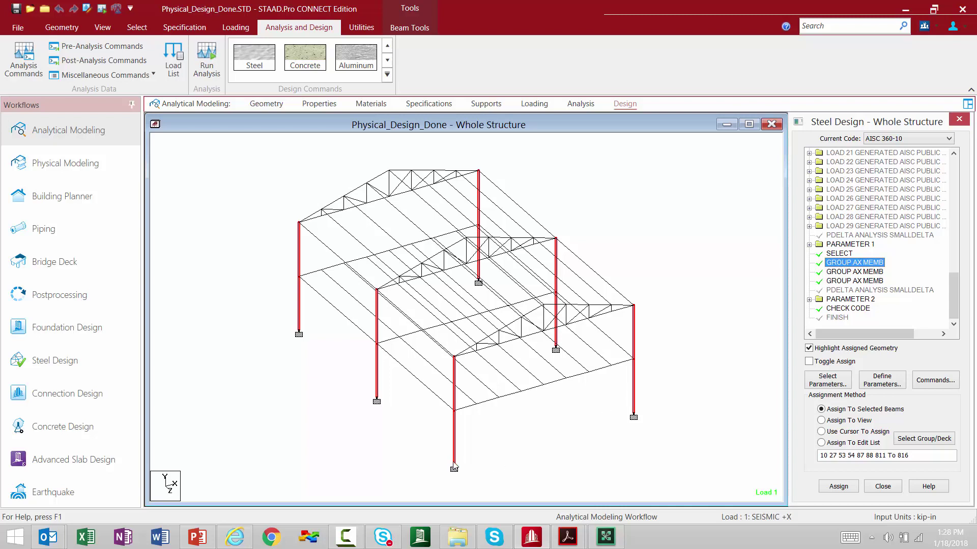
pyautogui.click(848, 272)
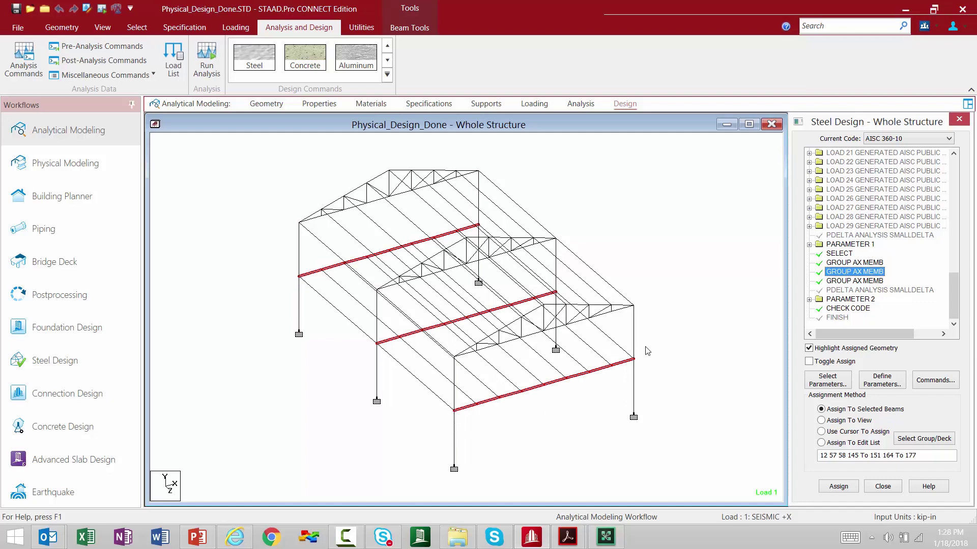
pyautogui.click(847, 282)
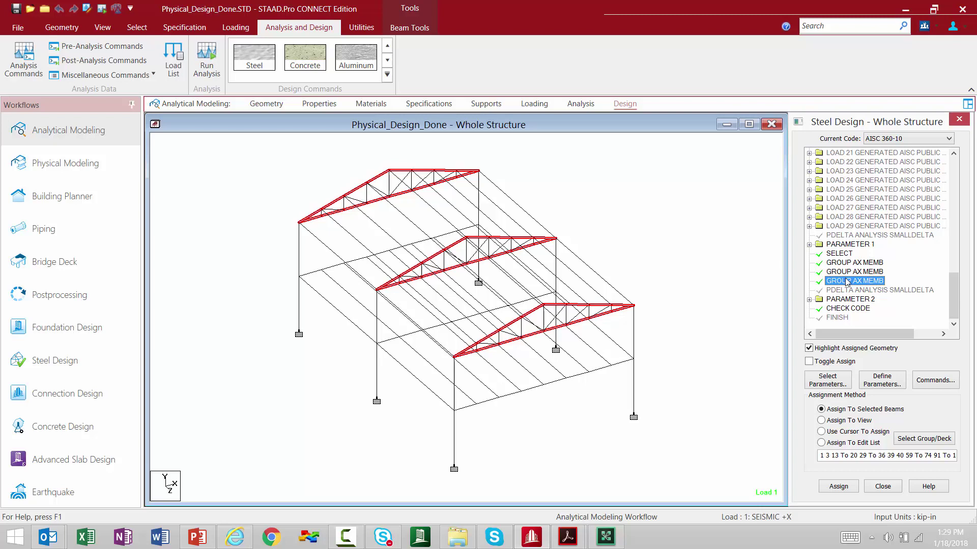
pyautogui.click(692, 253)
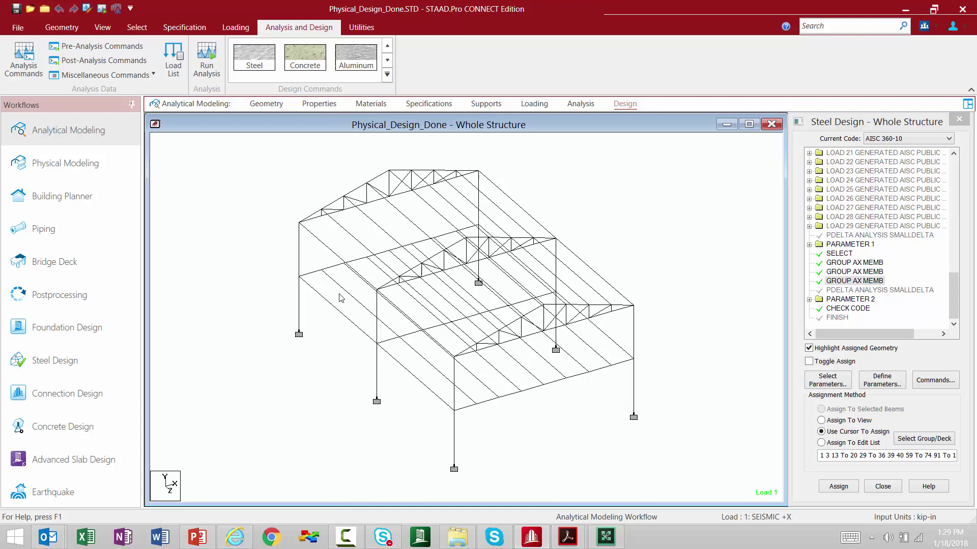
pyautogui.click(299, 306)
pyautogui.click(280, 265)
# - Run the analysis and design, and open the postprocessing results with the full list of load cases selected
pyautogui.click(206, 71)
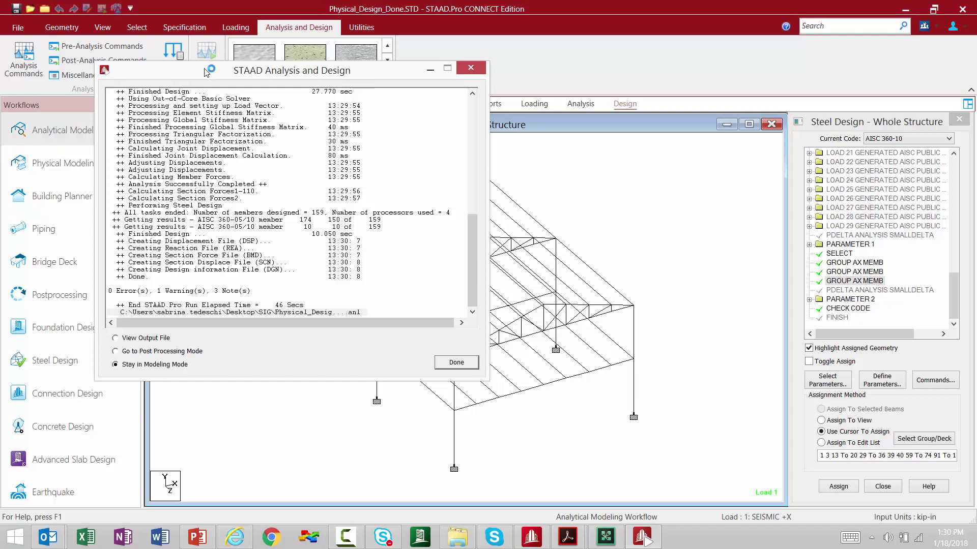
pyautogui.click(145, 351)
pyautogui.click(460, 364)
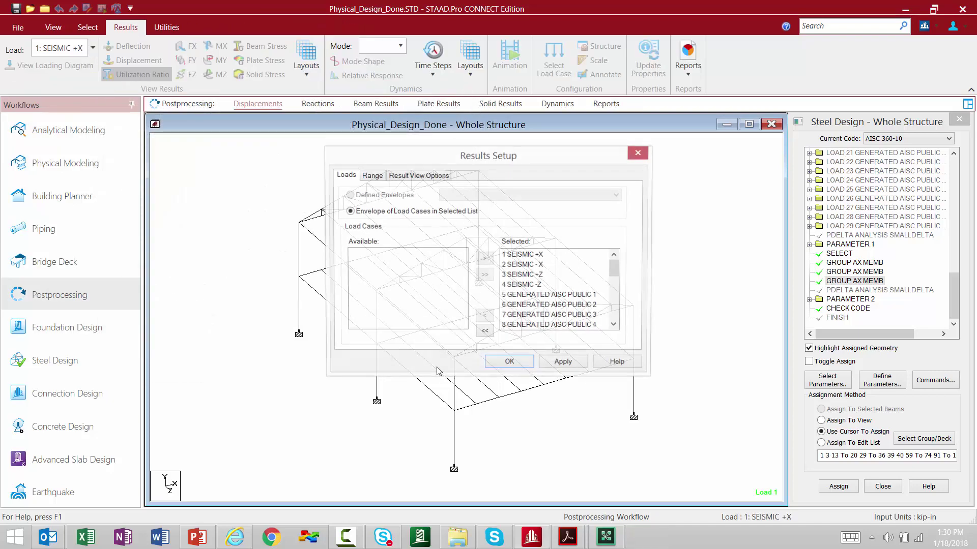
pyautogui.click(510, 364)
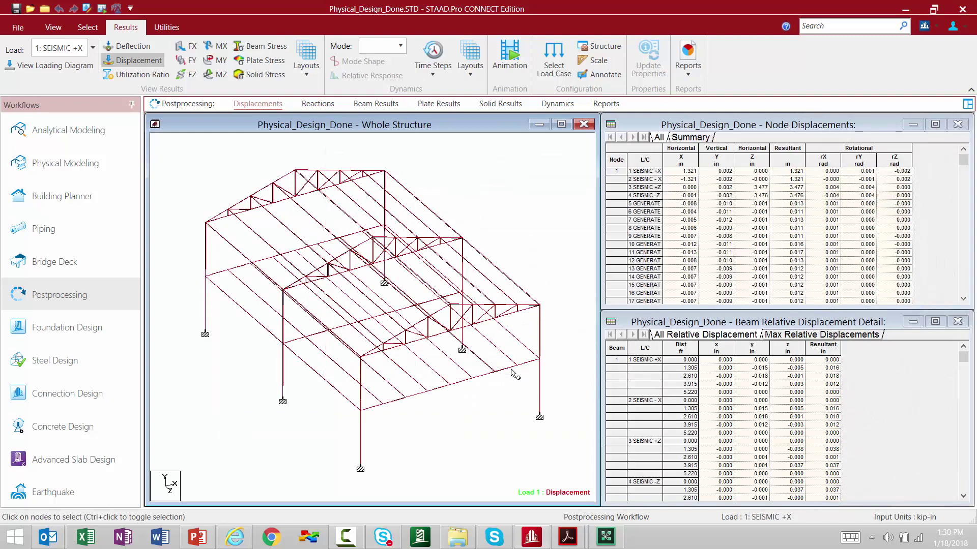
# - Display the Utilization beam results layout with the design ratios on the structure and the design results table
pyautogui.click(307, 66)
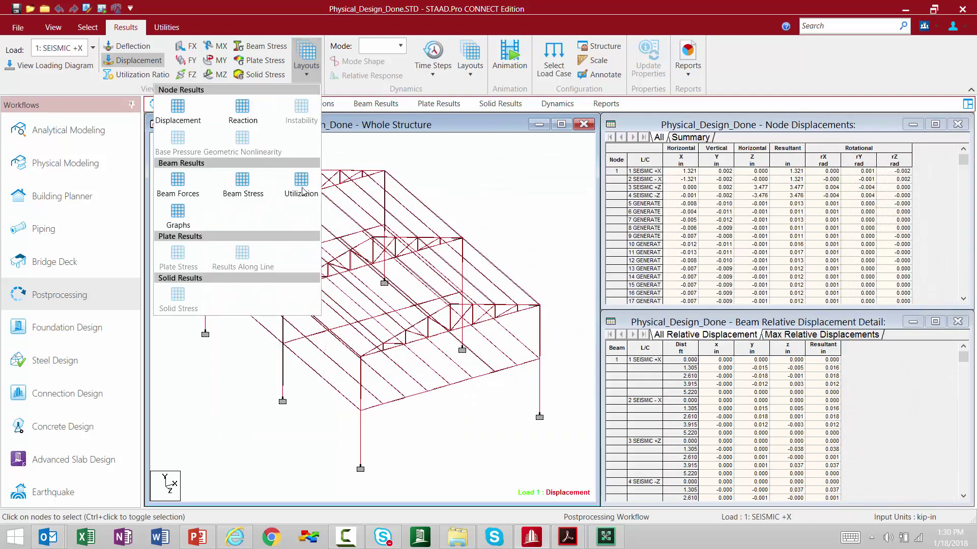
pyautogui.click(301, 188)
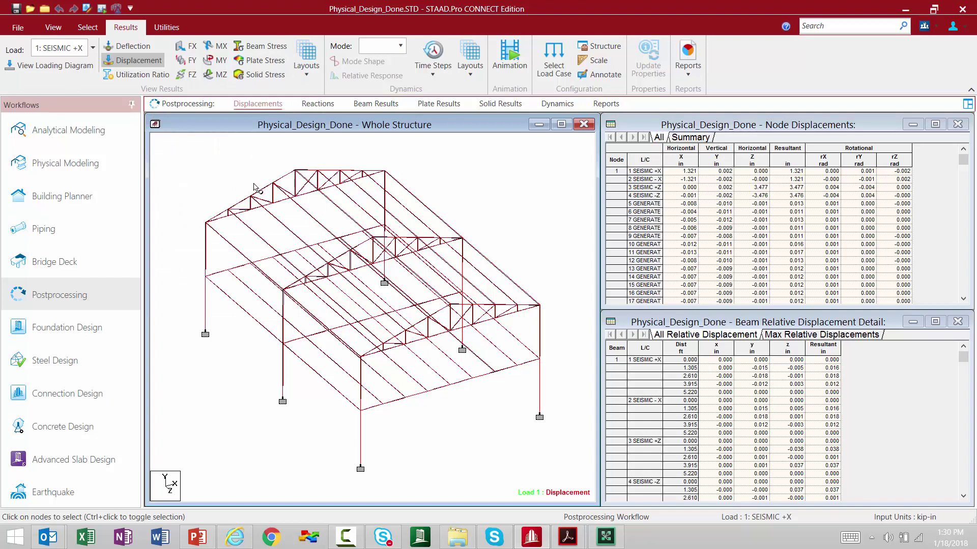
pyautogui.click(306, 63)
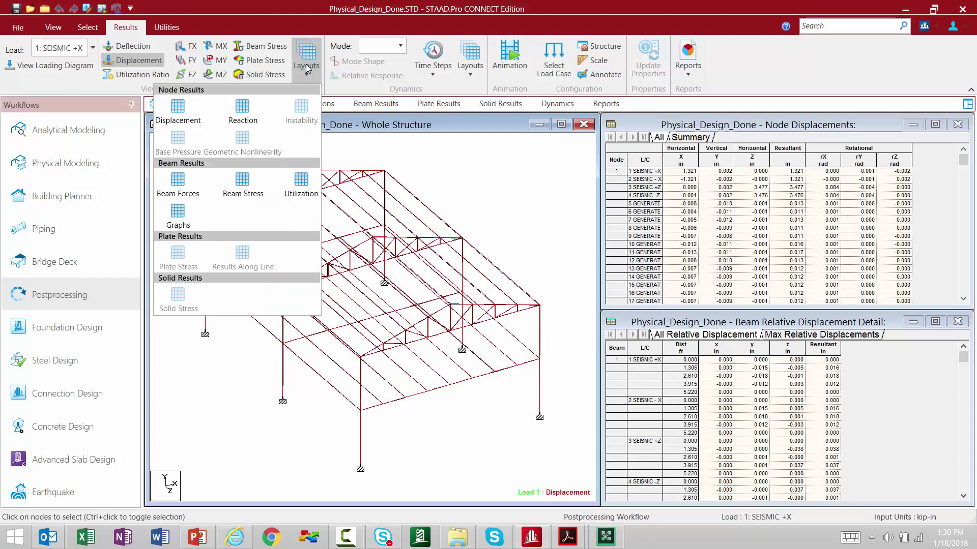
pyautogui.click(301, 184)
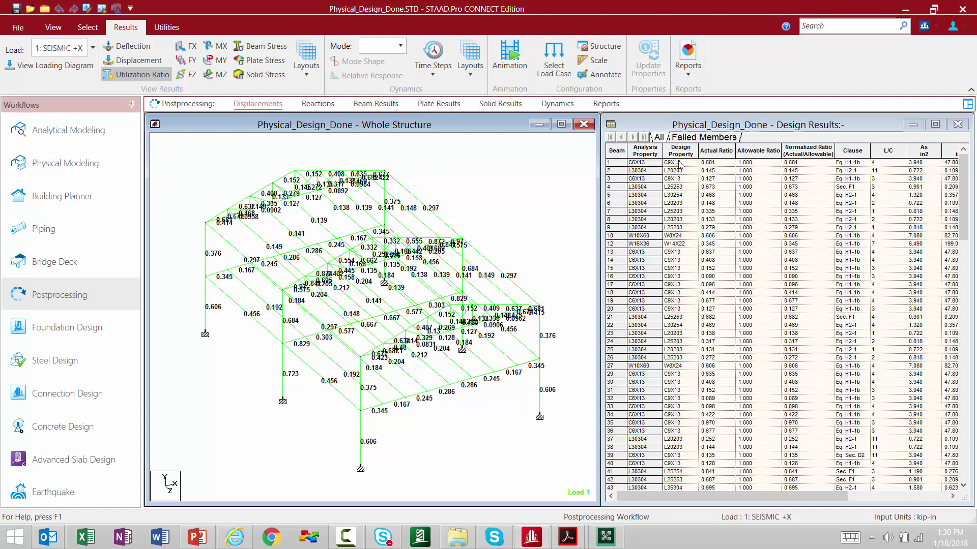
# - Locate beams 1 through 6 from the design results table on the structure to compare their analysis and design sections, then clear the selection
pyautogui.click(614, 163)
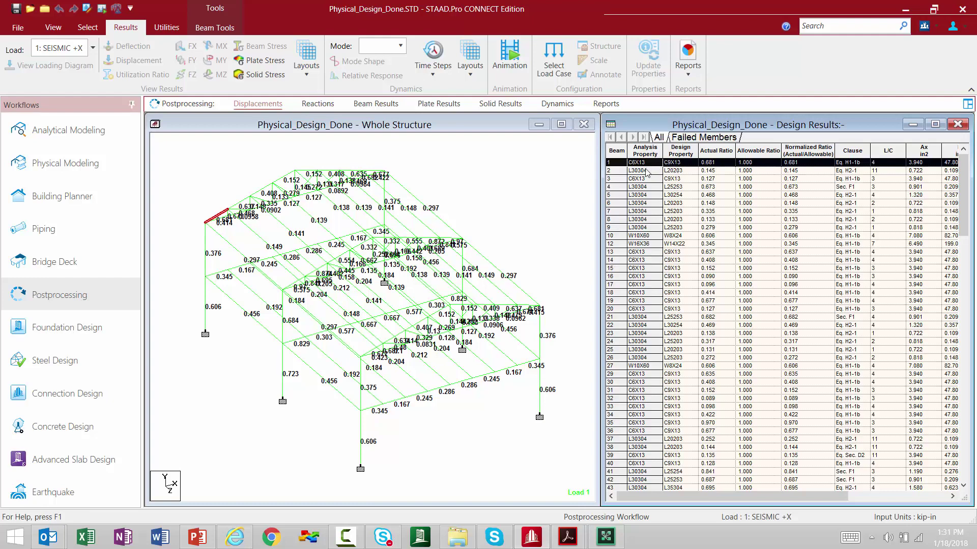
pyautogui.click(645, 172)
pyautogui.click(637, 179)
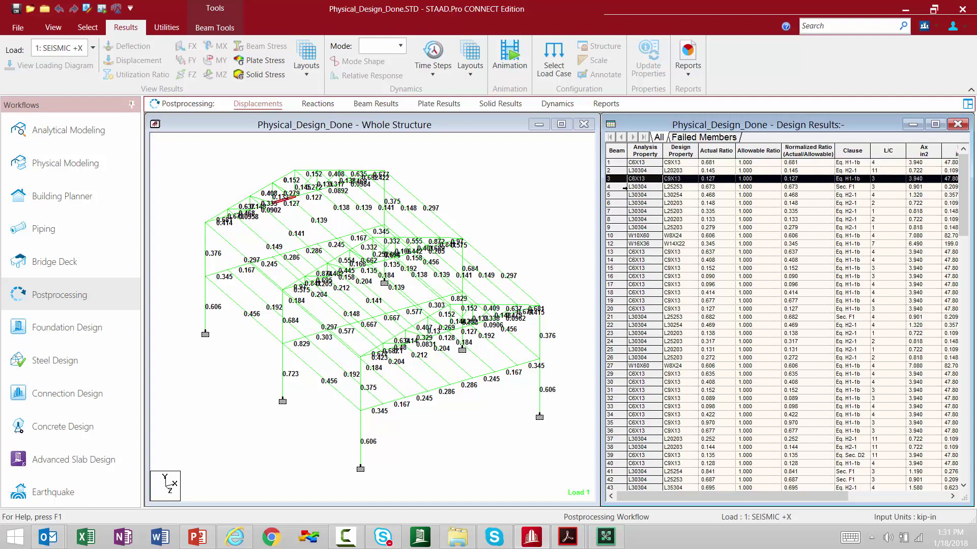
pyautogui.click(627, 187)
pyautogui.click(619, 196)
pyautogui.click(617, 203)
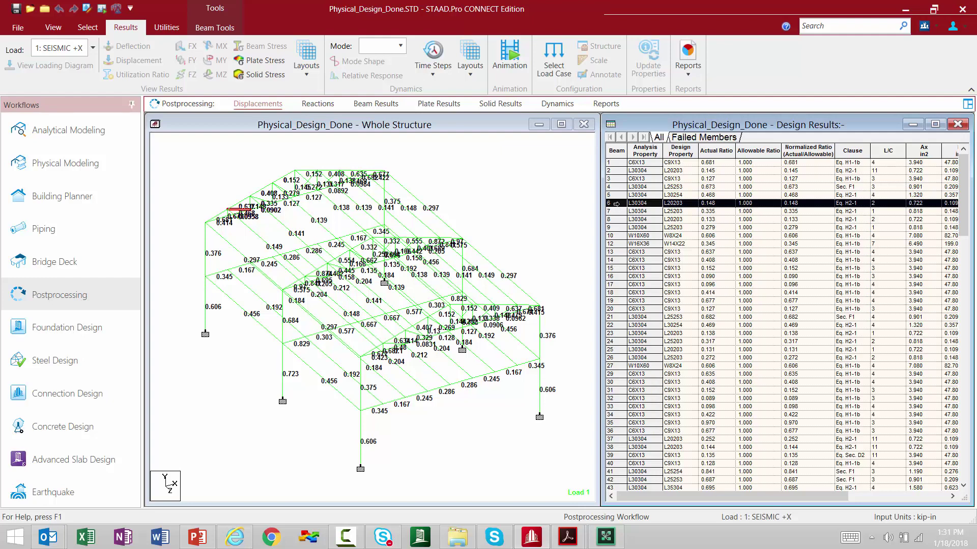
pyautogui.click(498, 177)
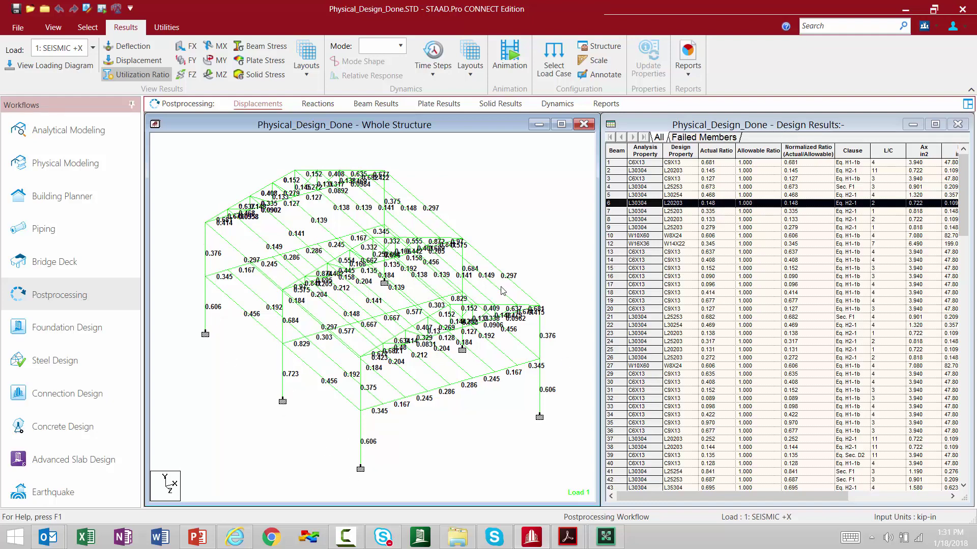
# - In the Physical Modeller, review the design section proposed for each member under Change Selection, and dismiss Member Profile Design Selection without committing
pyautogui.moveTo(501, 290)
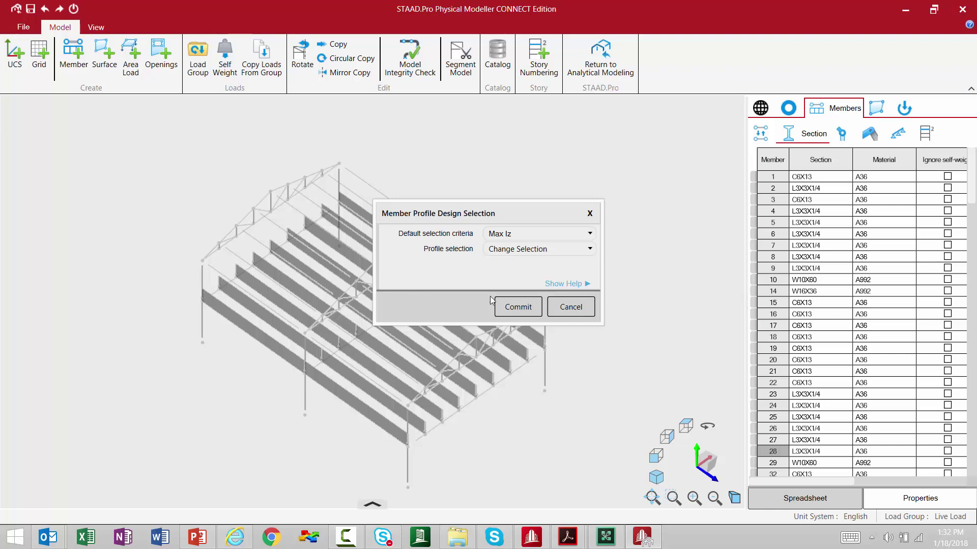
pyautogui.click(529, 251)
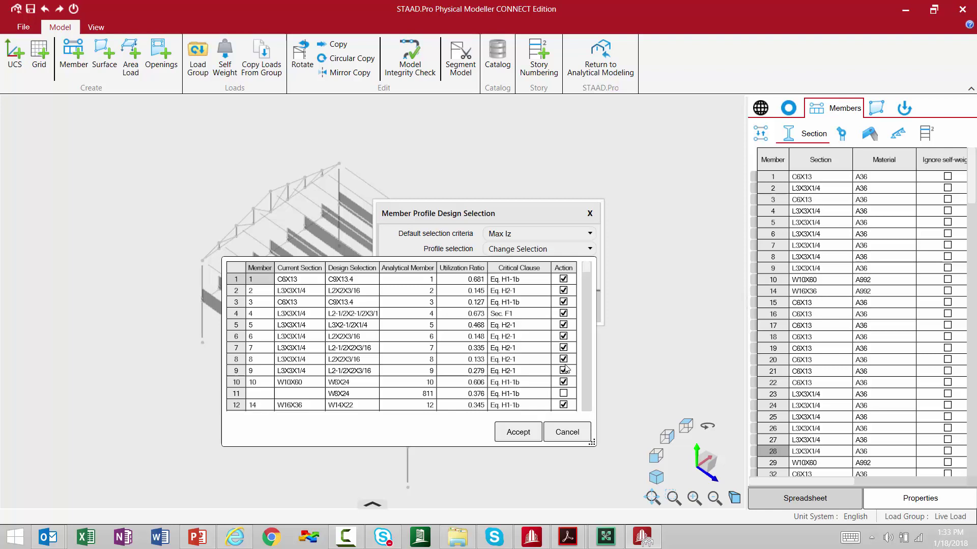
pyautogui.click(236, 293)
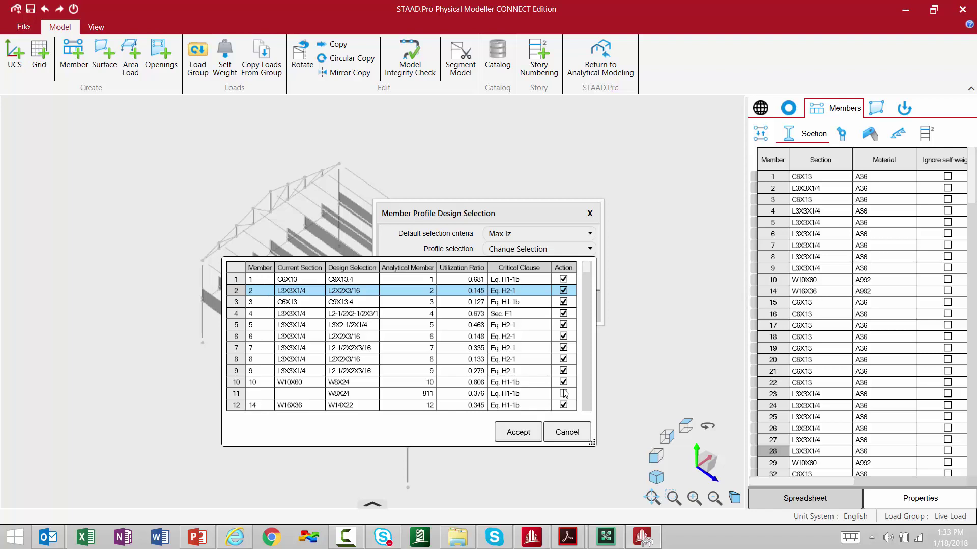
pyautogui.click(557, 433)
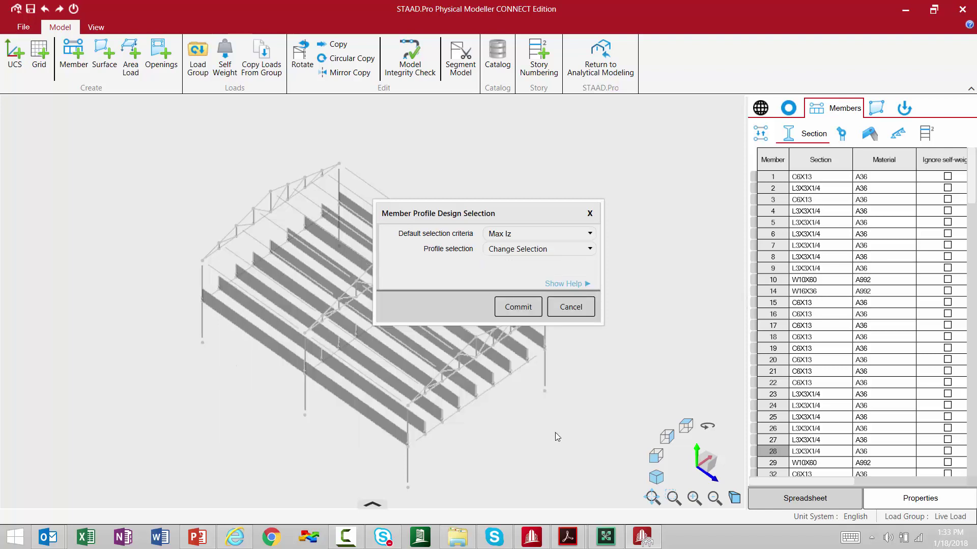
pyautogui.click(567, 307)
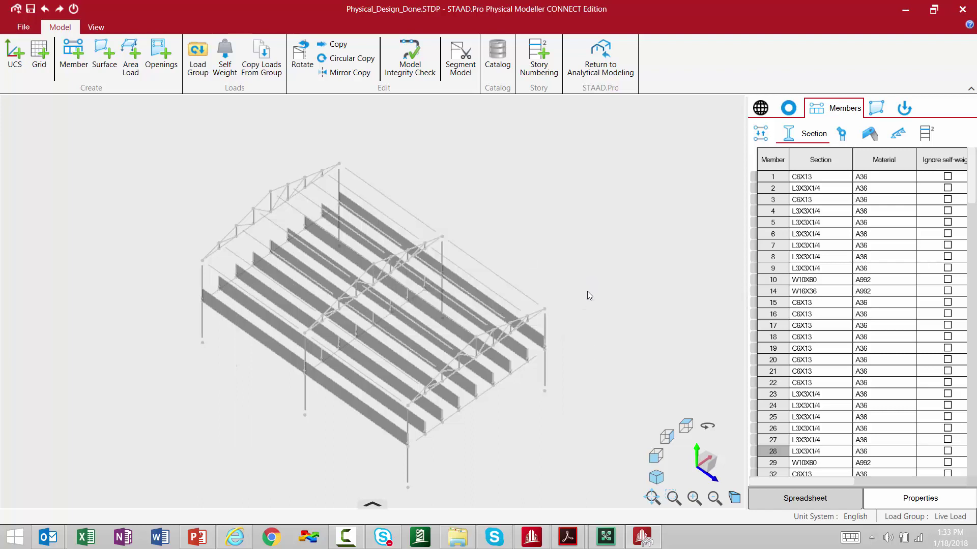